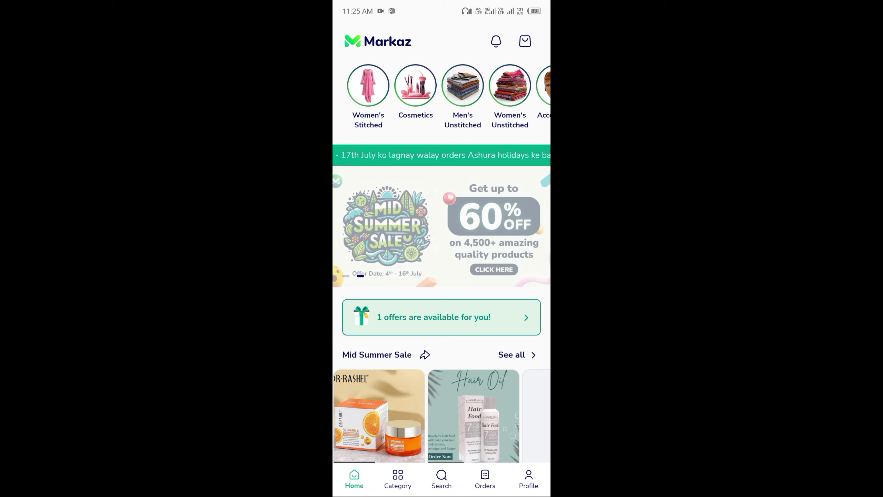
- Open the Profile page with its resell-and-earn sign-in prompt and account options
left_click(529, 479)
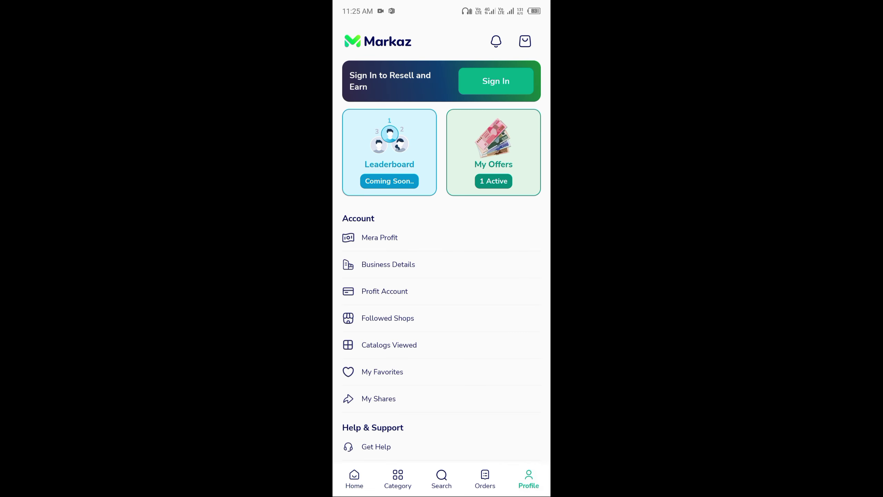
- Sign in by phone verification, choosing Male and the 19-24 age group
left_click(496, 81)
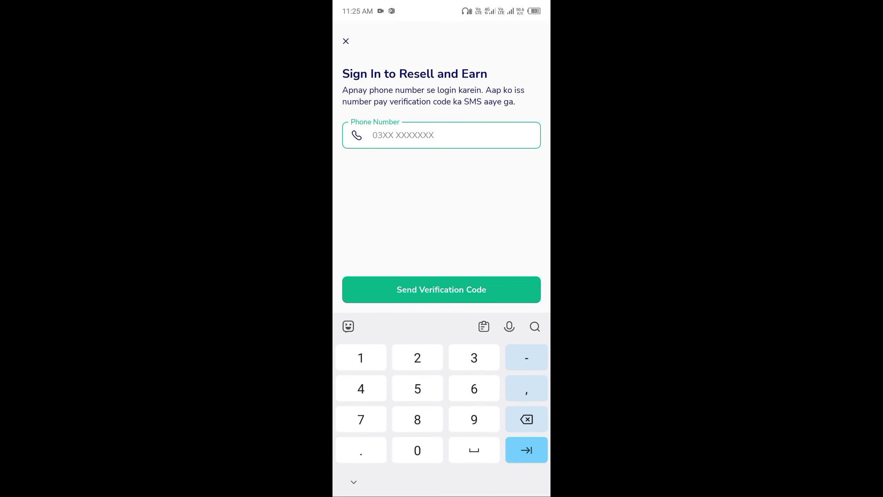
type("03")
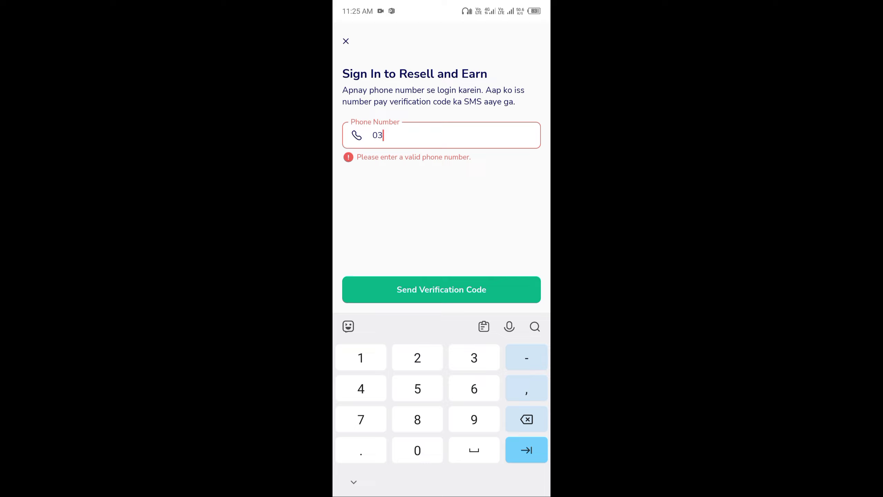
key("BackSpace")
key("BackSpace")
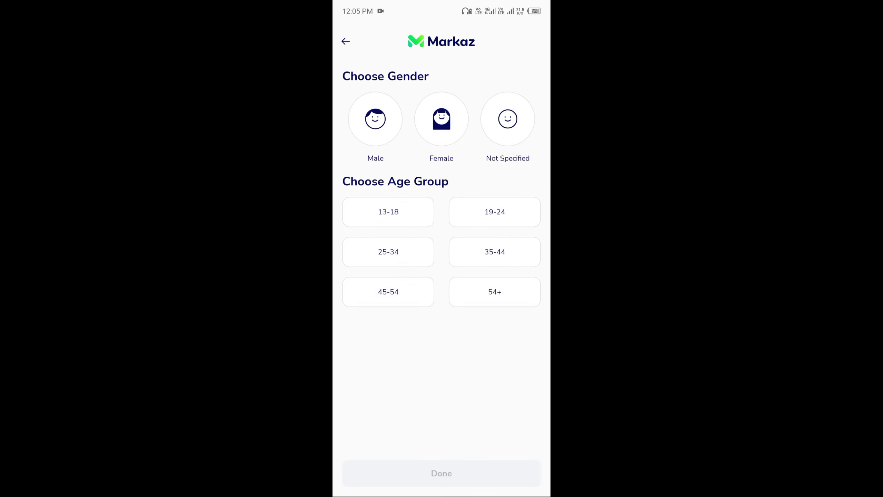
left_click(496, 211)
left_click(376, 119)
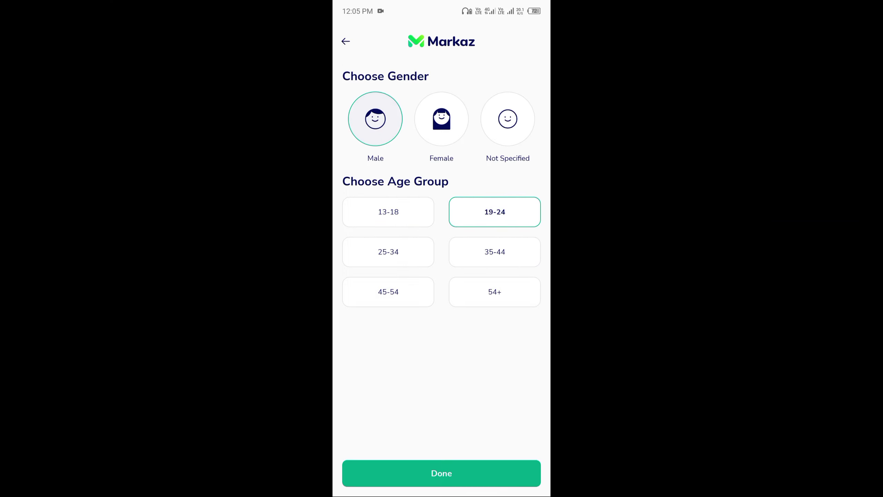
left_click(442, 473)
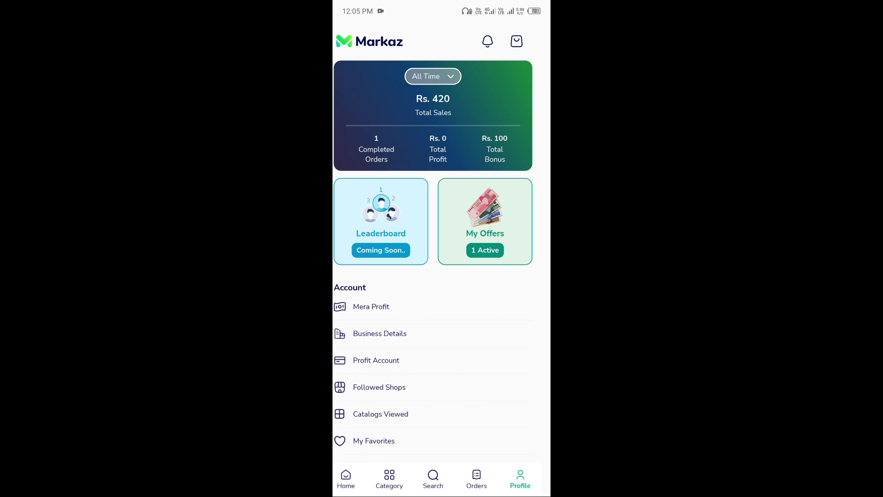
scroll(442, 277, "down", 3)
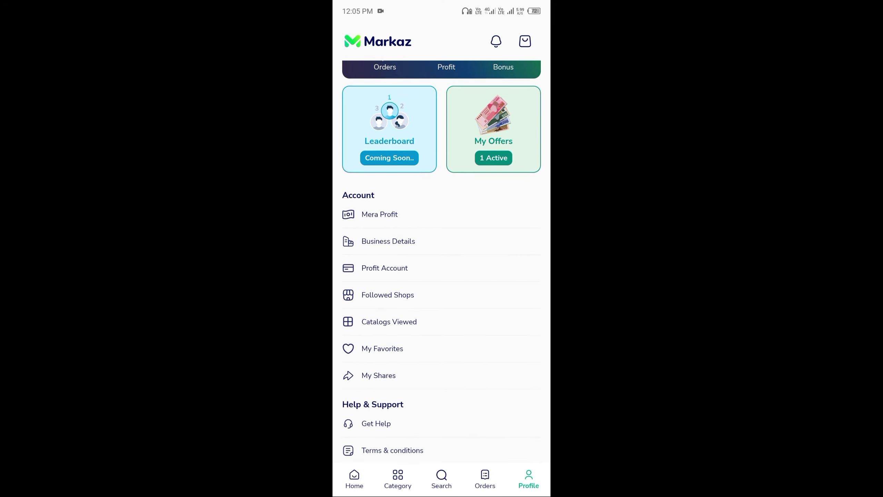
- View the Profit Account payout details, then open the HDH Decor wall clock from the bag
left_click(385, 266)
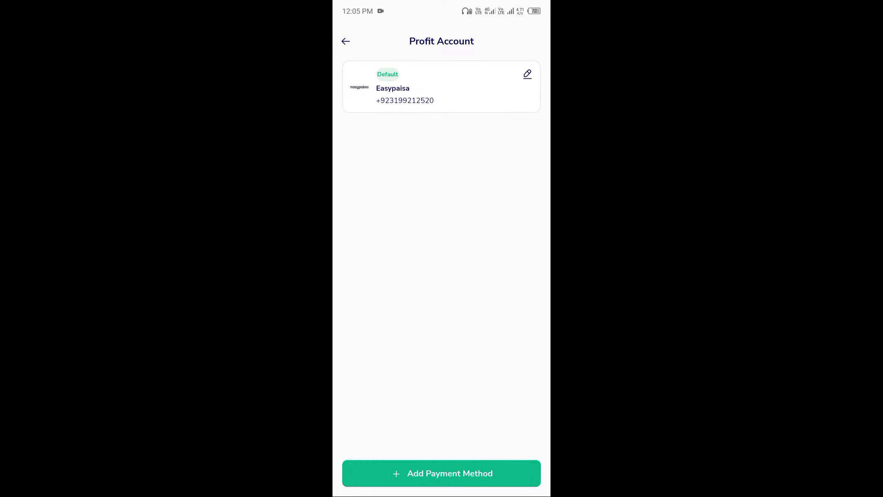
key("Escape")
scroll(442, 276, "down", 2)
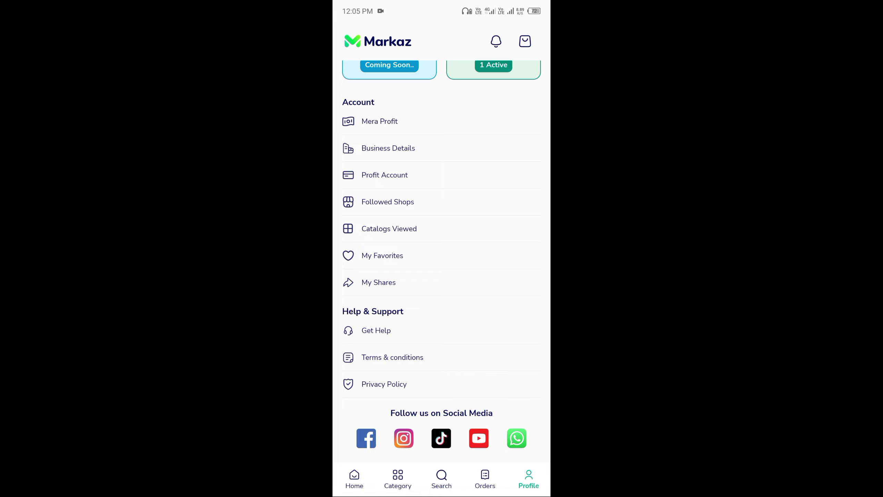
scroll(442, 276, "up", 5)
scroll(442, 276, "up", 2)
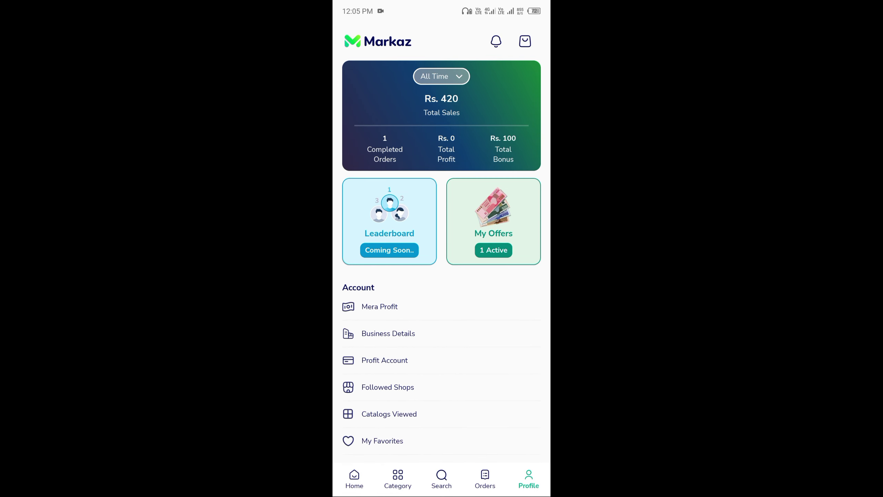
left_click(354, 478)
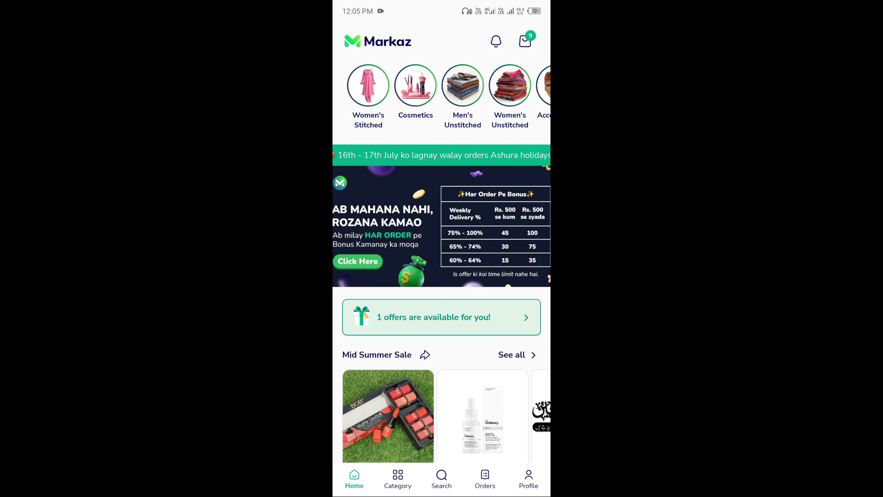
left_click(442, 318)
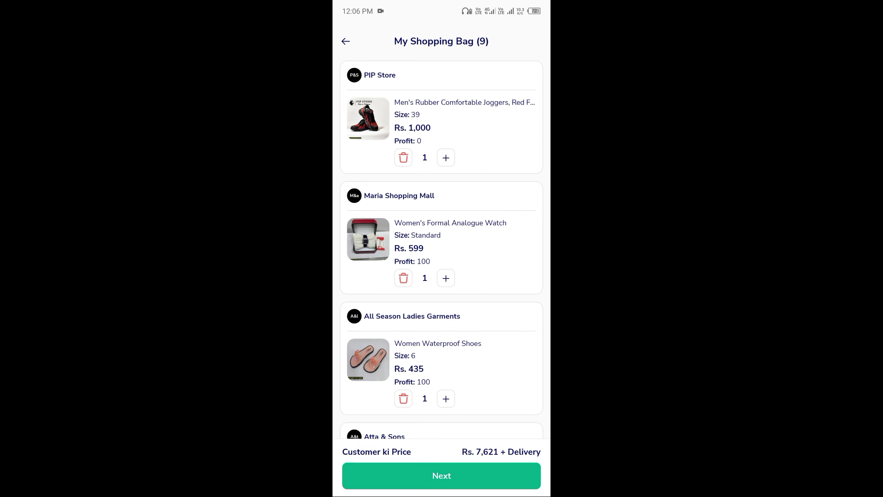
scroll(442, 276, "down", 5)
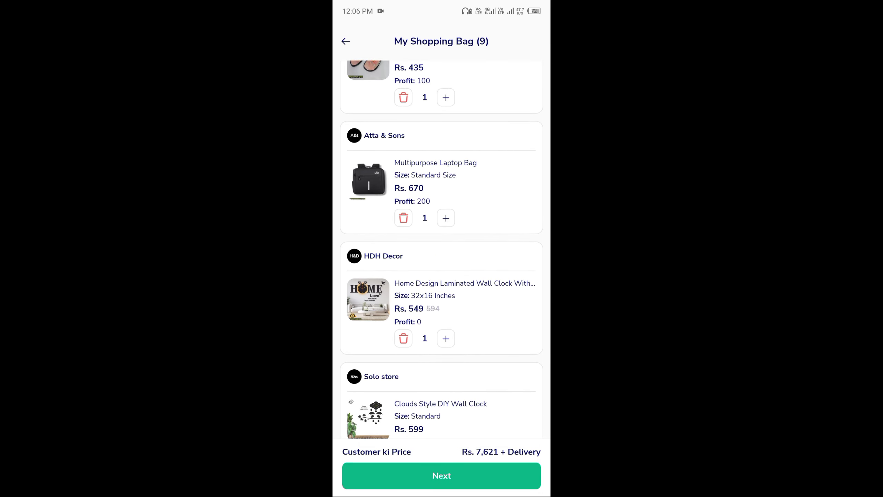
left_click(442, 297)
- Add a Rs. 200 profit to the wall clock order, making Rs. 749, and buy it
left_click(389, 475)
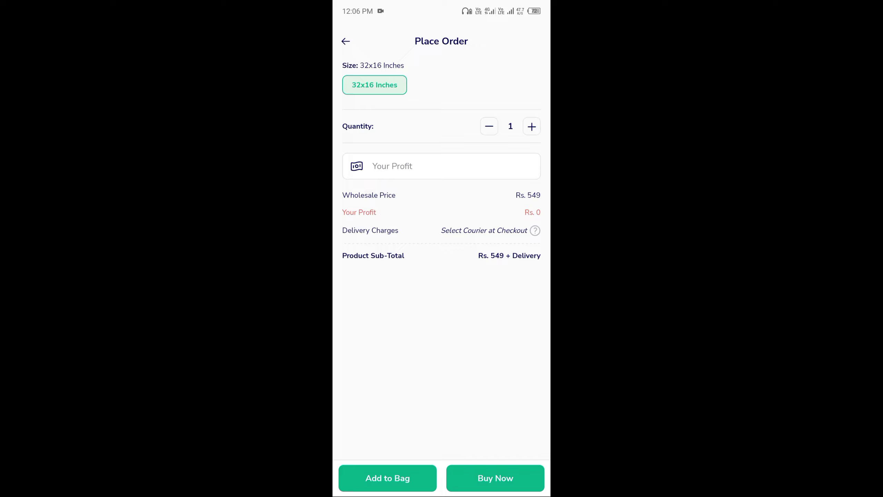
left_click(442, 165)
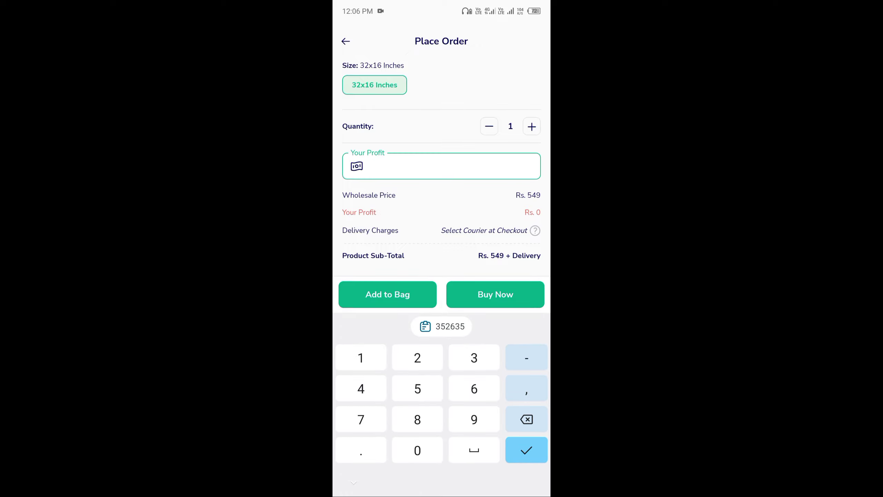
type("200")
left_click(496, 294)
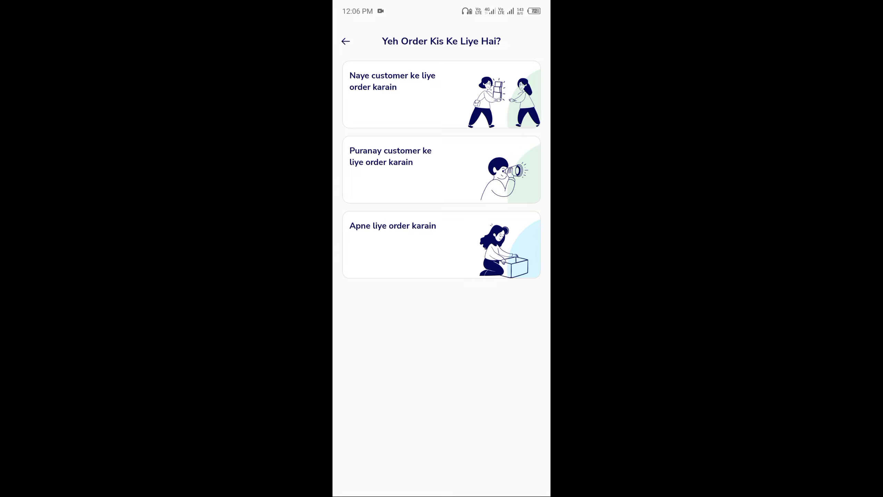
- Choose a new customer and look over the customer address form
left_click(441, 97)
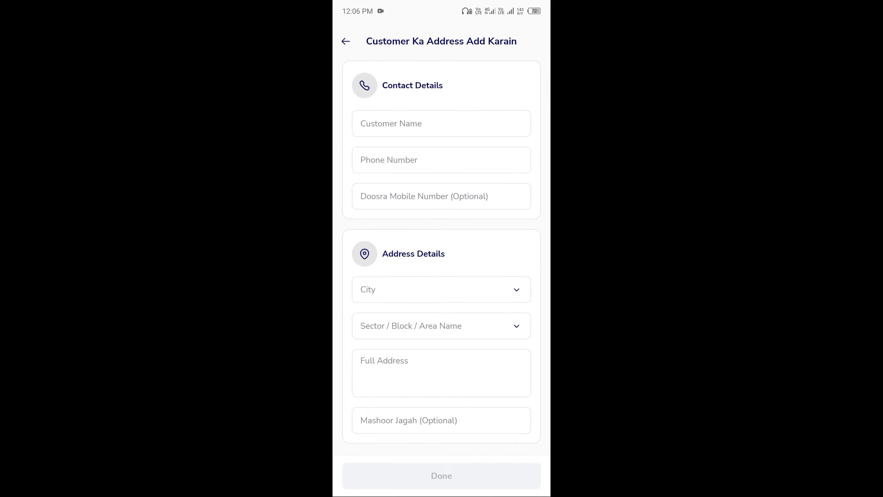
left_click(442, 123)
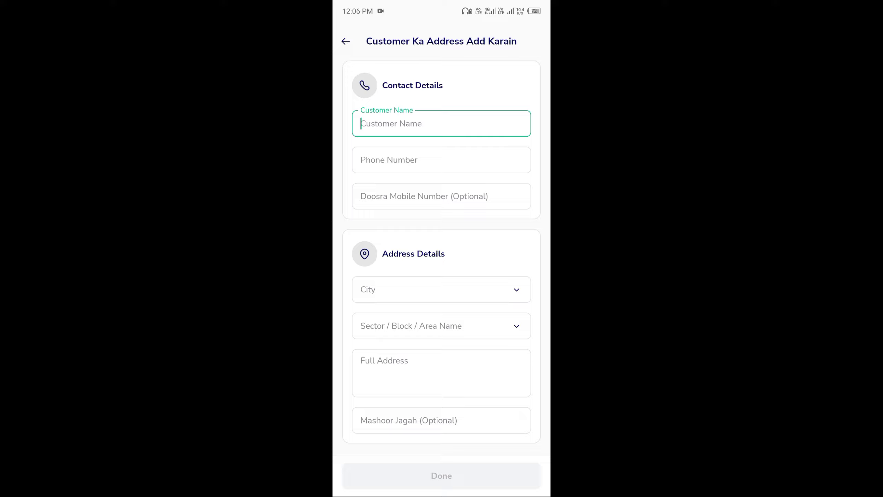
key("Escape")
- Back out of the order screens to the Rs. 549 wall clock product page
left_click(346, 41)
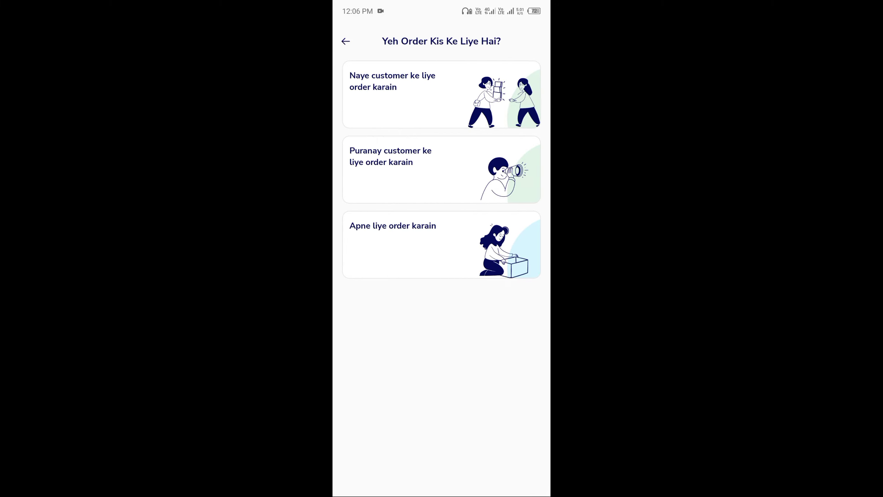
left_click(347, 41)
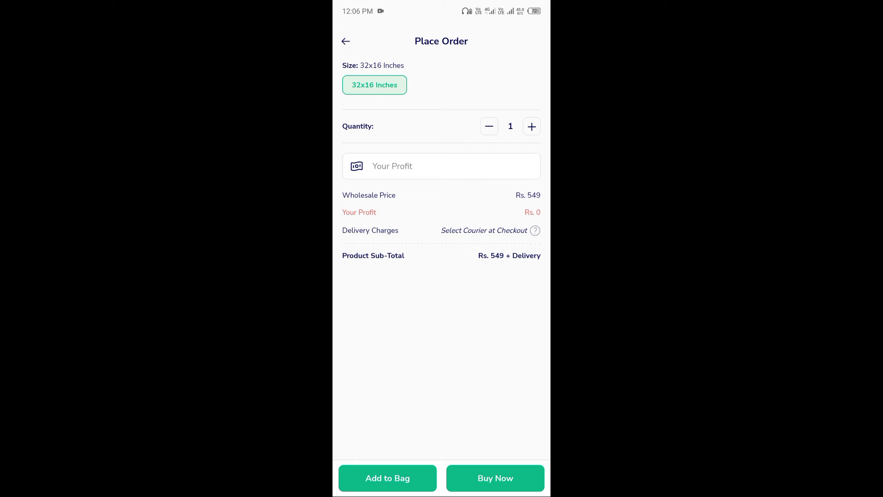
left_click(346, 41)
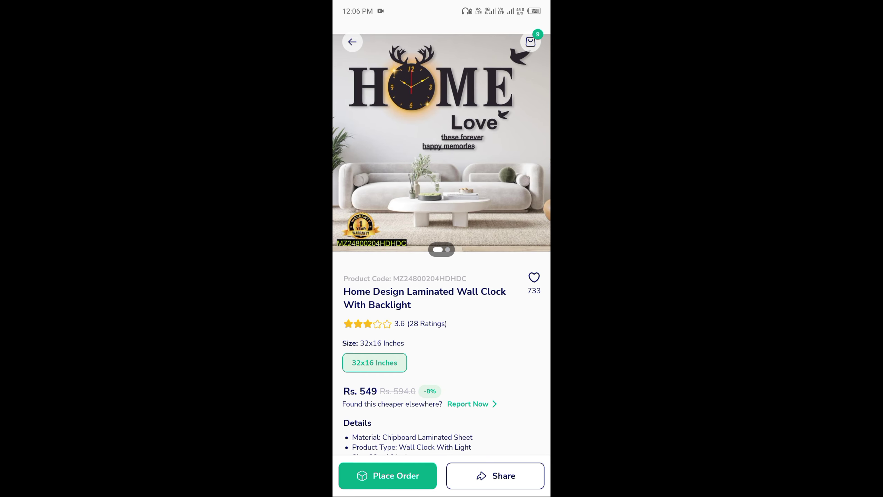
scroll(442, 310, "down", 5)
scroll(442, 310, "down", 5)
scroll(442, 310, "up", 10)
- Check the nine-item shopping bag, then return to the home feed
left_click(531, 41)
scroll(442, 277, "down", 3)
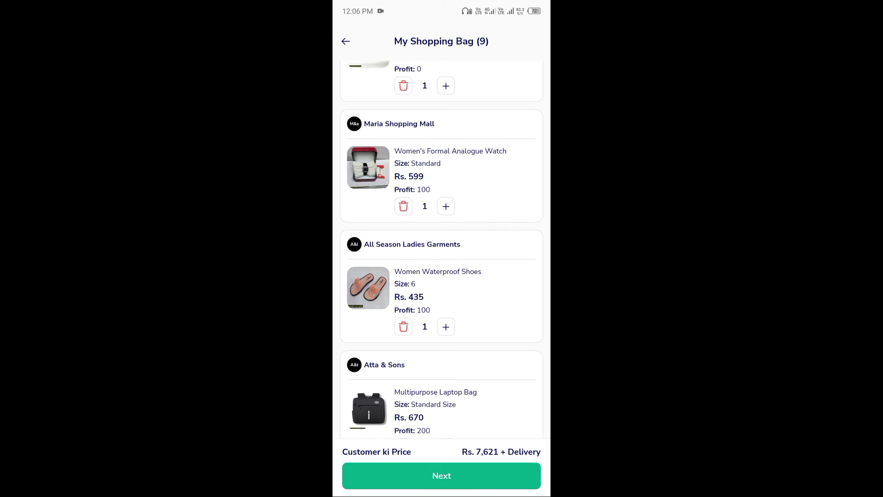
left_click(346, 41)
scroll(442, 277, "down", 5)
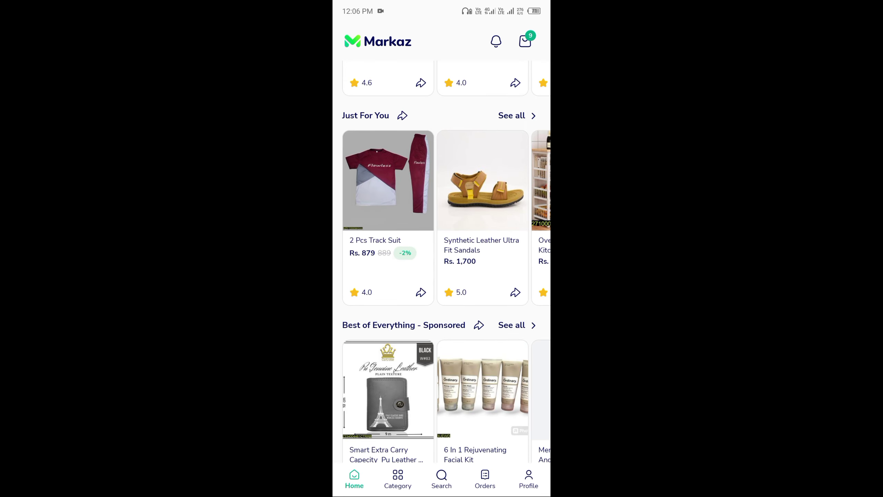
- Add size 43 Synthetic Leather Ultra Fit Sandals to the bag, reaching ten items totaling Rs. 9,321
left_click(482, 207)
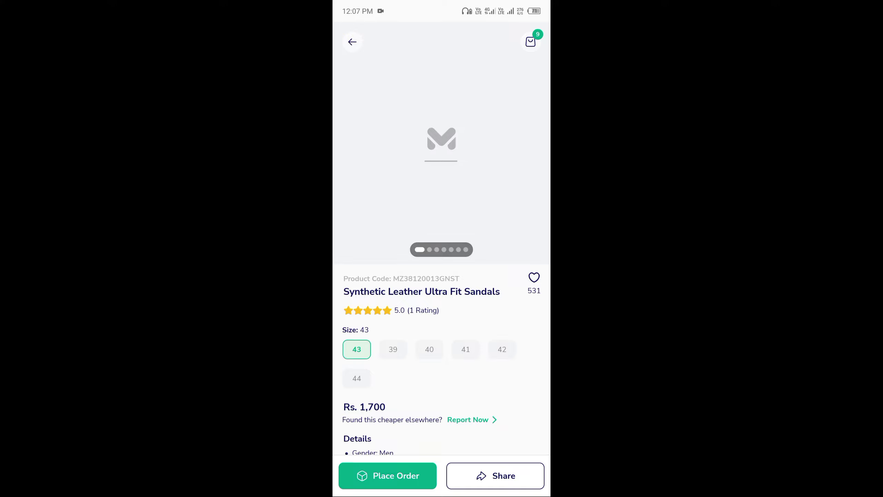
left_click(388, 475)
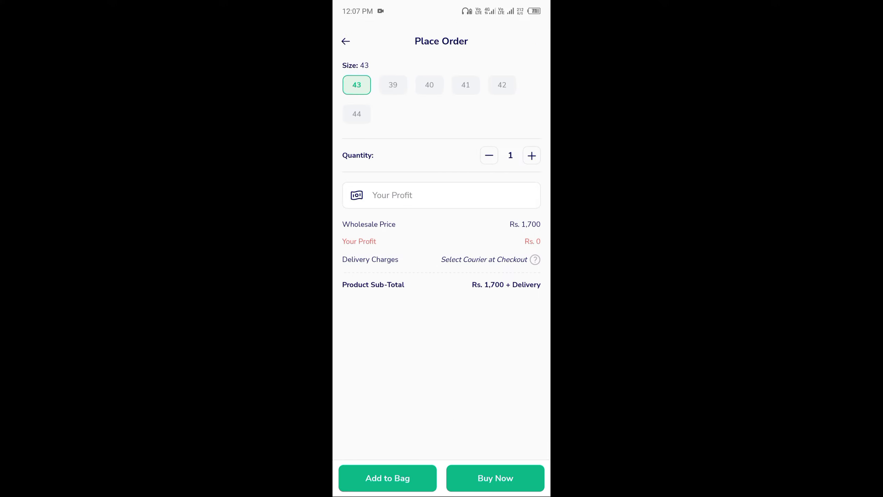
left_click(387, 478)
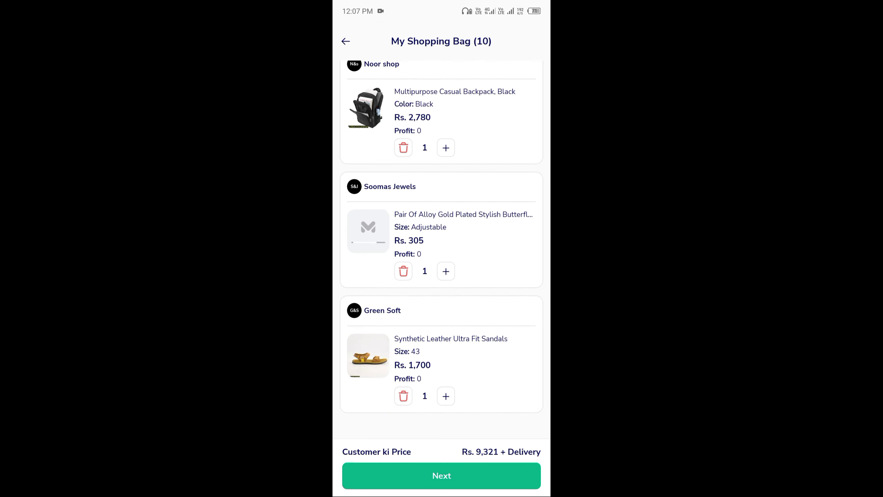
- View the sandals' product photos from the bag, recheck the ten-item bag, and return Home
left_click(451, 338)
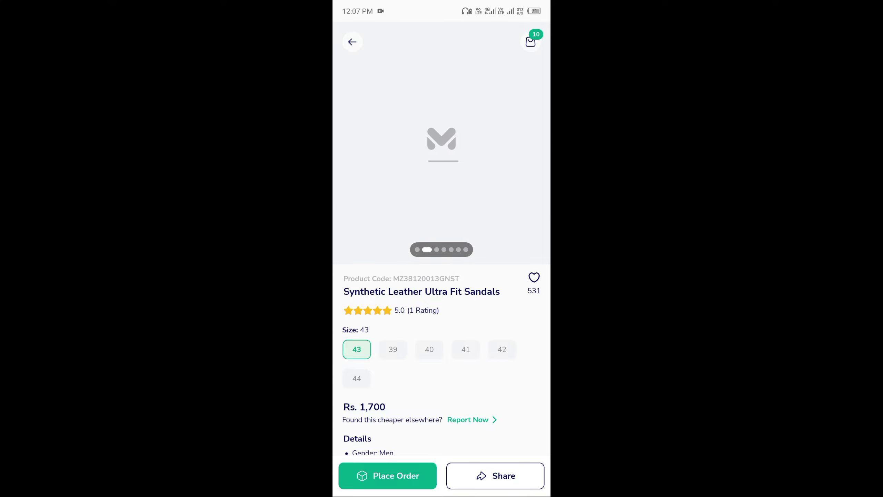
left_click(530, 41)
left_click(345, 41)
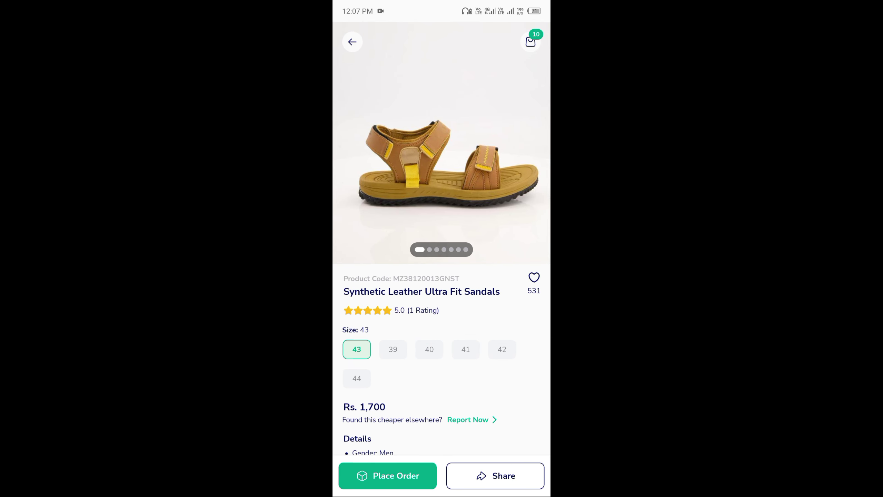
left_click(352, 41)
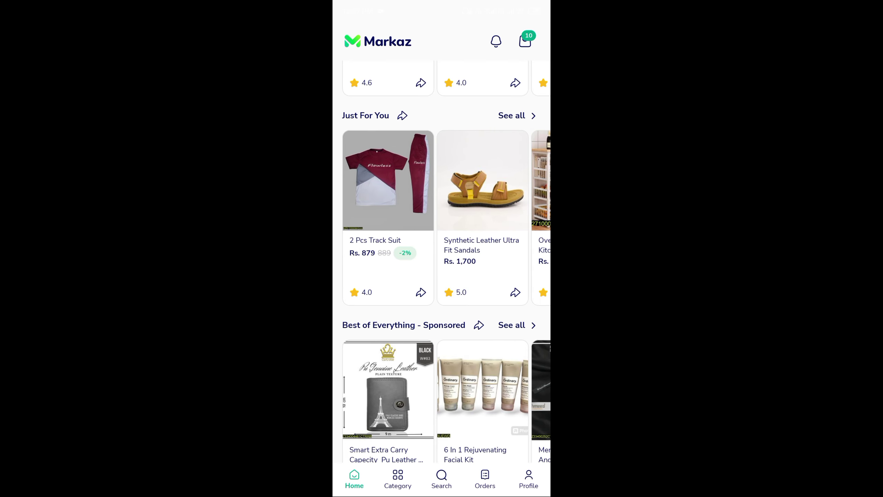